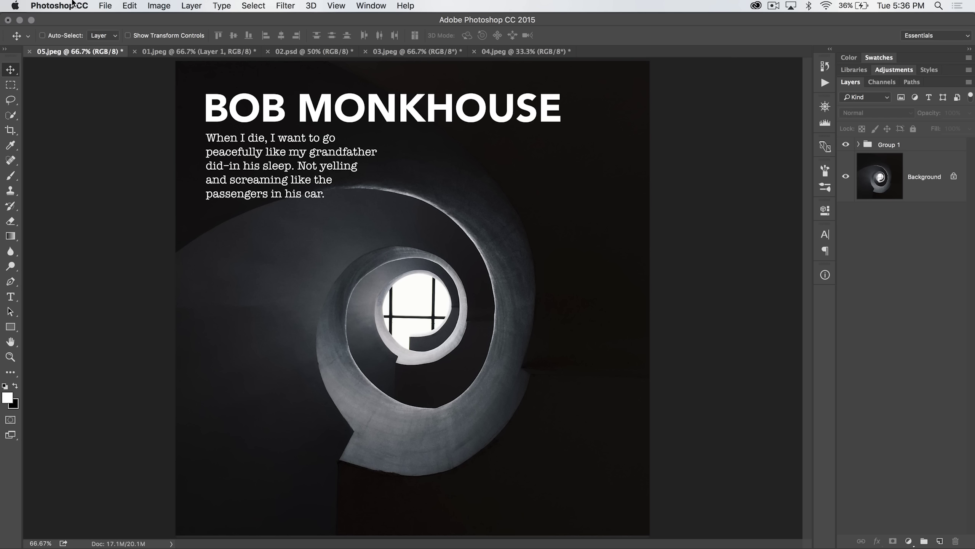
- Turn on Enable Design Space (Preview) in the Technology Previews preferences and confirm with OK
{"action": "left_click", "coordinate": [47, 6]}
{"action": "mouse_move", "coordinate": [65, 47]}
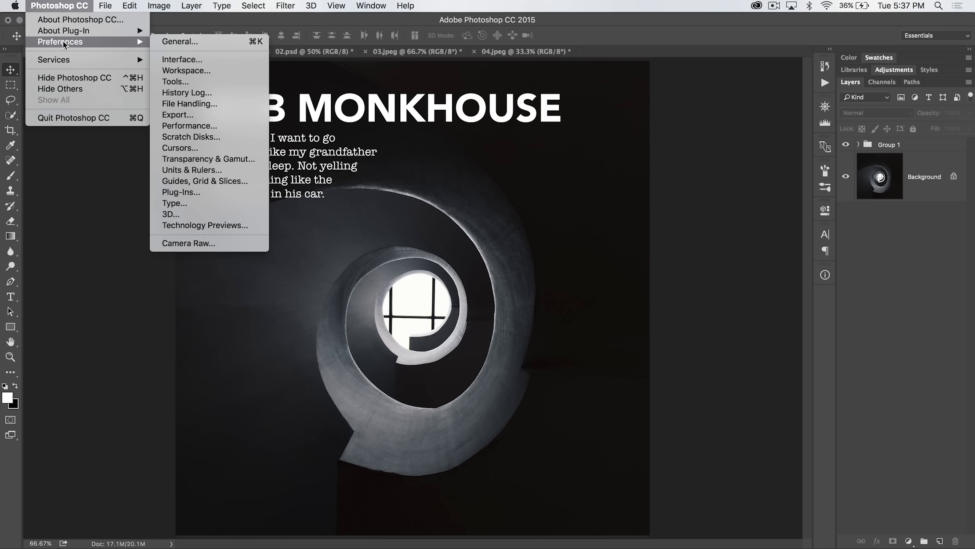
{"action": "left_click", "coordinate": [130, 6]}
{"action": "mouse_move", "coordinate": [59, 5]}
{"action": "mouse_move", "coordinate": [67, 46]}
{"action": "left_click", "coordinate": [202, 226]}
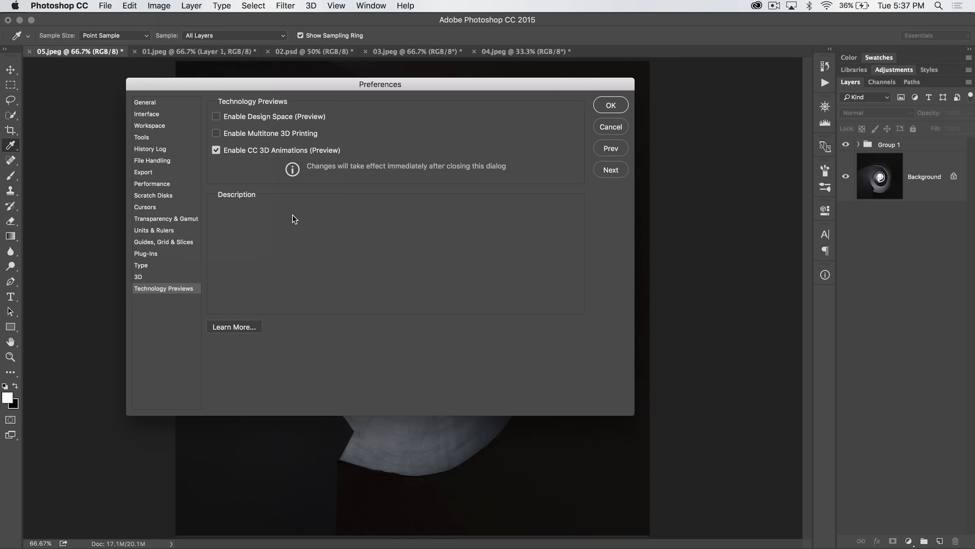
{"action": "mouse_move", "coordinate": [231, 118]}
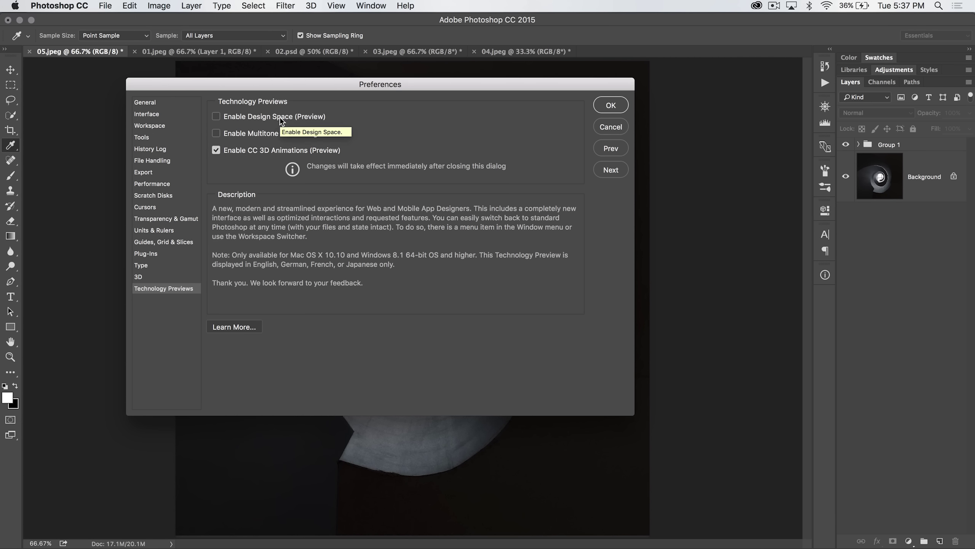
{"action": "left_click", "coordinate": [245, 117]}
{"action": "left_click", "coordinate": [611, 105]}
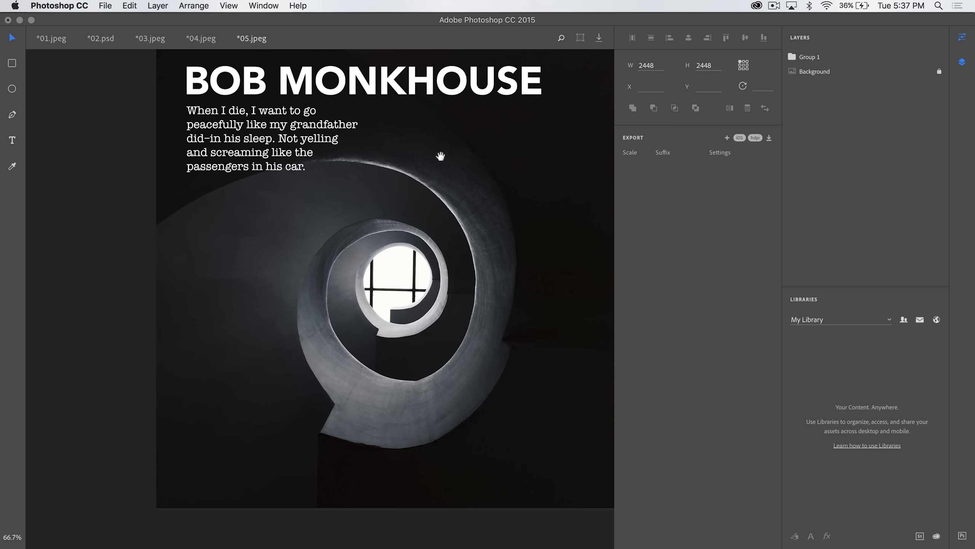
- Pan the poster left, try Export, then move Group 1 to X 165, Y 165
{"action": "left_click_drag", "start_coordinate": [440, 156], "coordinate": [371, 181]}
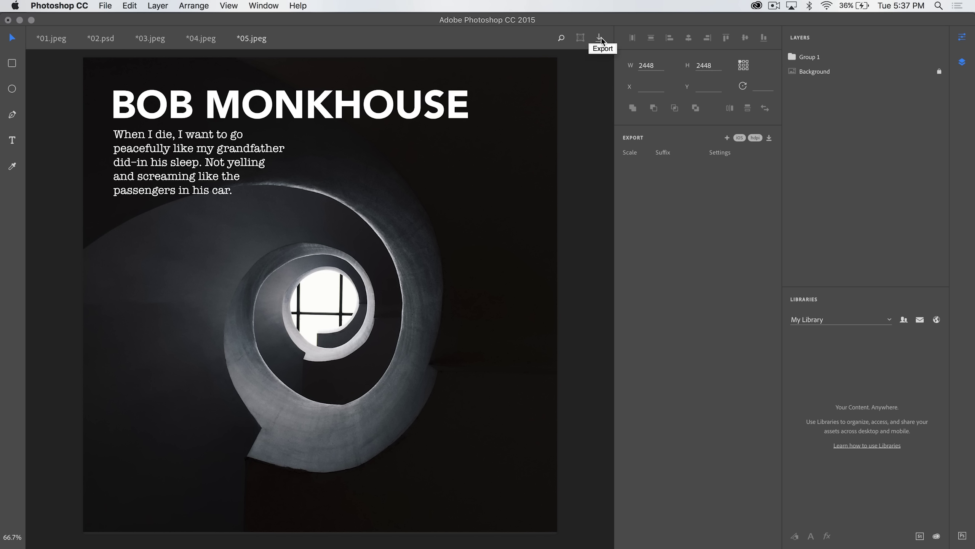
{"action": "left_click", "coordinate": [600, 37]}
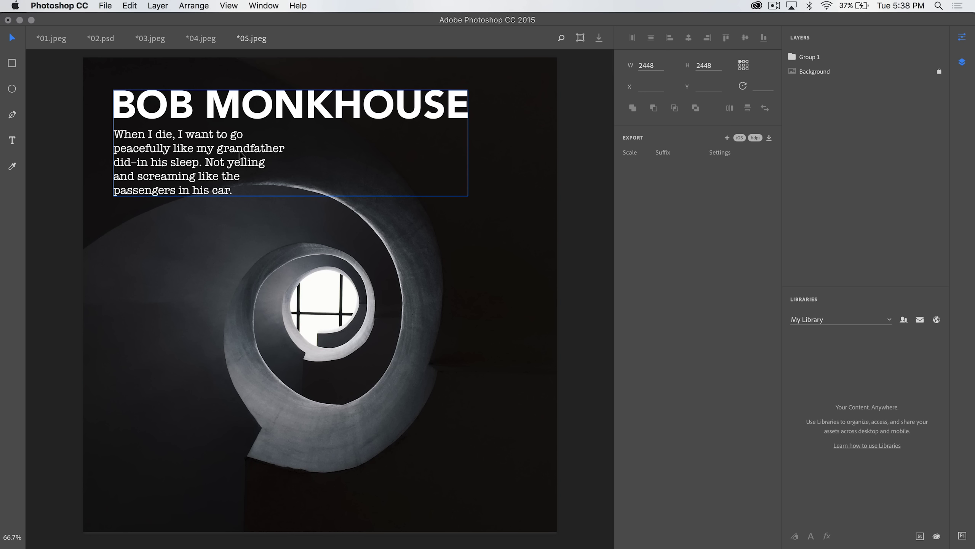
{"action": "mouse_move", "coordinate": [237, 104]}
{"action": "left_mouse_down"}
{"action": "mouse_move", "coordinate": [237, 139]}
{"action": "mouse_move", "coordinate": [224, 93]}
{"action": "mouse_move", "coordinate": [234, 98]}
{"action": "left_mouse_up"}
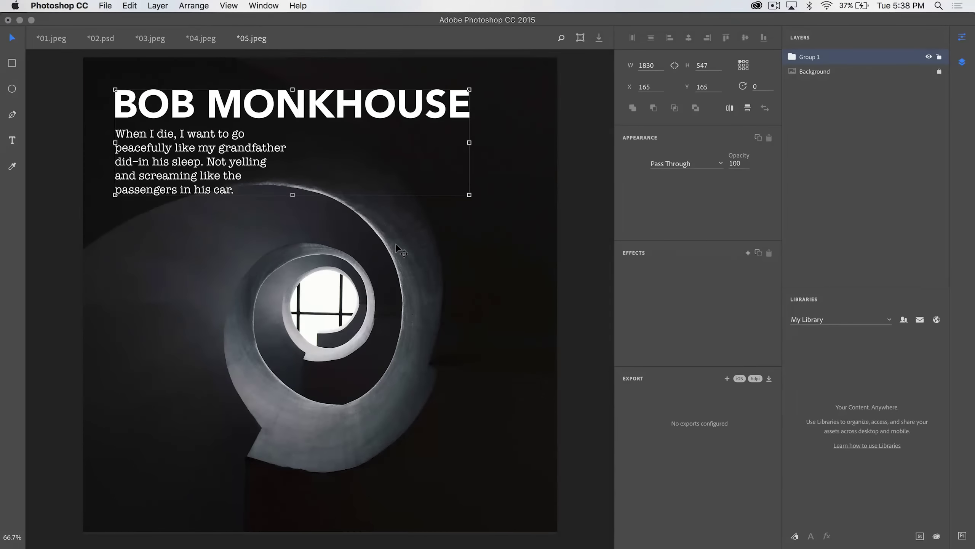
- Unlock the Background as Layer 0 and drag the staircase photo down-right
{"action": "left_click", "coordinate": [397, 305]}
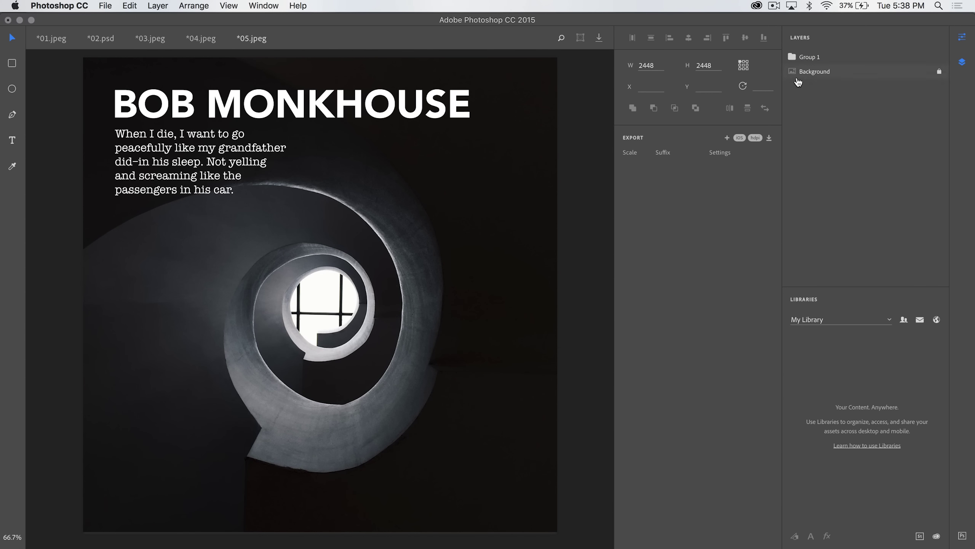
{"action": "left_click", "coordinate": [939, 72]}
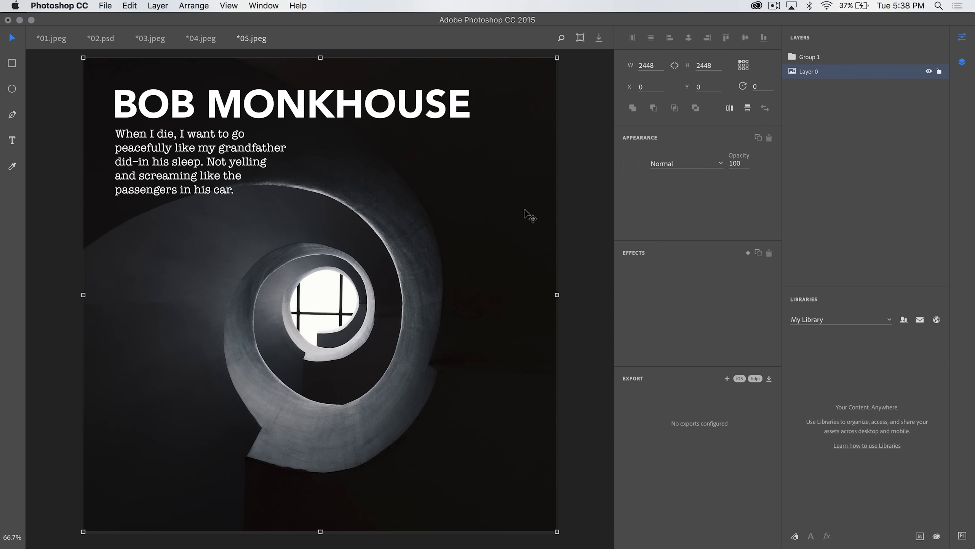
{"action": "left_click_drag", "start_coordinate": [411, 279], "coordinate": [405, 228]}
{"action": "left_click_drag", "start_coordinate": [333, 185], "coordinate": [388, 260]}
- Drag the title and quote group, undo both moves, and reselect the group
{"action": "left_click_drag", "start_coordinate": [207, 102], "coordinate": [278, 177]}
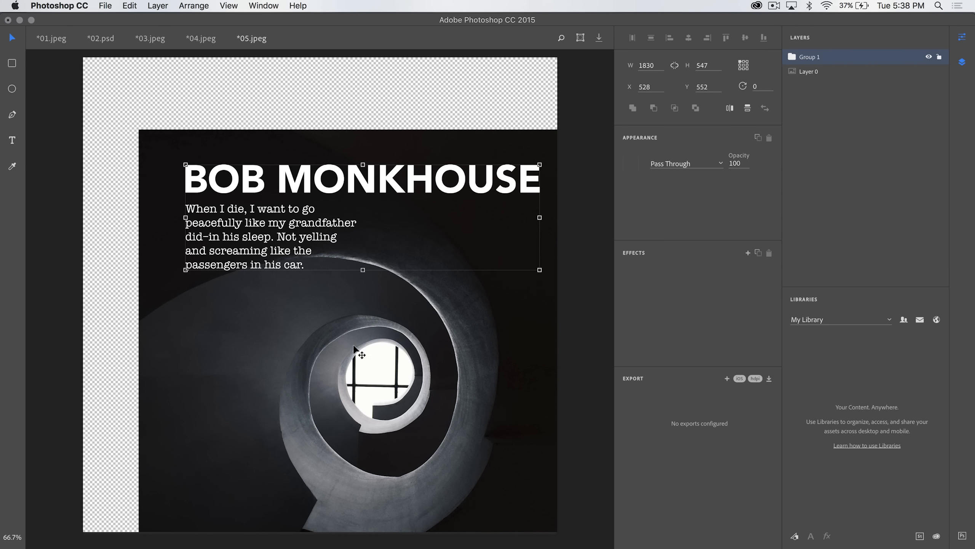
{"action": "key", "text": "super+z"}
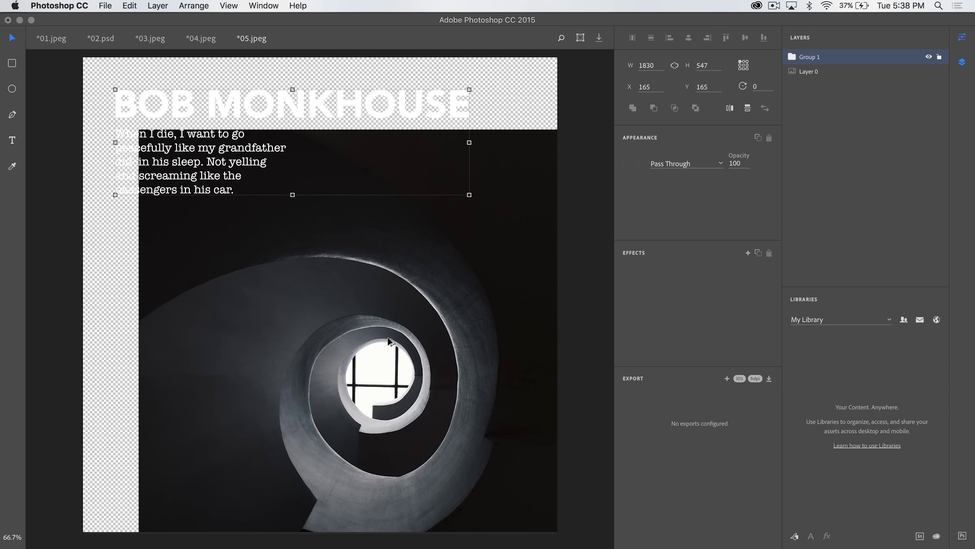
{"action": "key", "text": "super+z"}
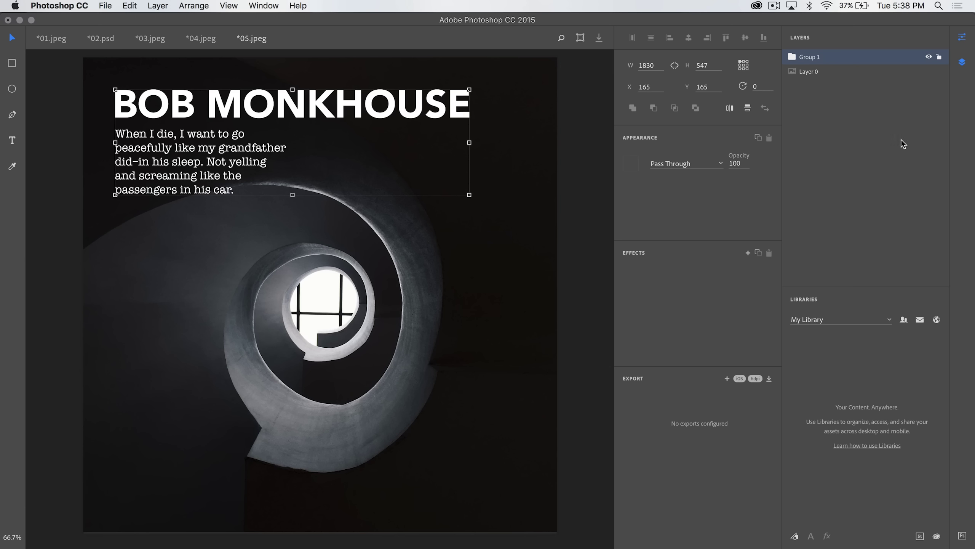
{"action": "left_click", "coordinate": [268, 227]}
{"action": "left_click", "coordinate": [223, 116]}
{"action": "left_click", "coordinate": [794, 57]}
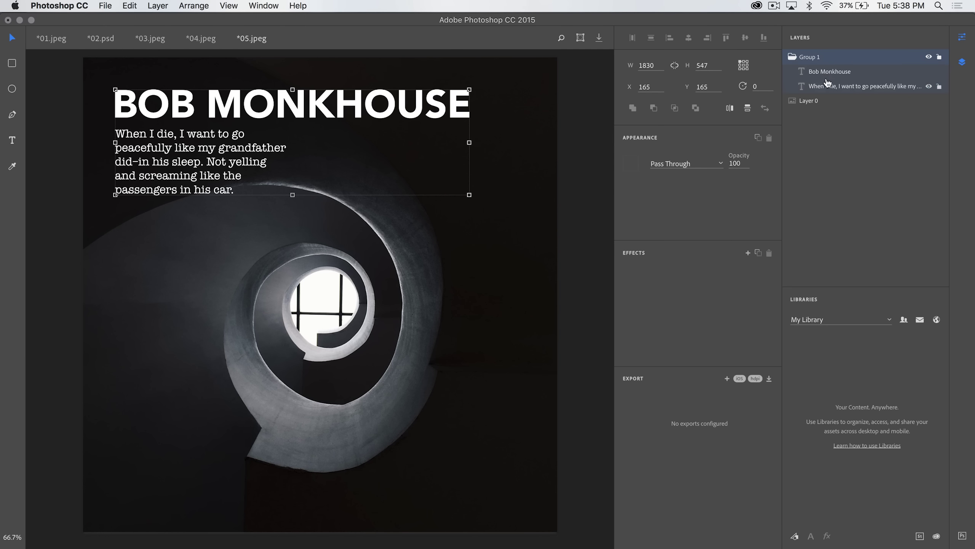
{"action": "left_click", "coordinate": [794, 59]}
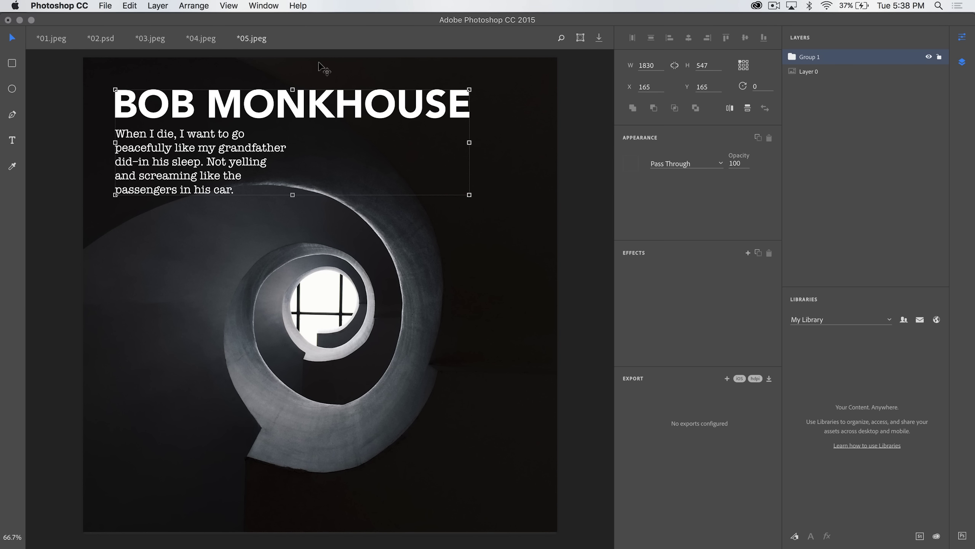
{"action": "double_click", "coordinate": [290, 102]}
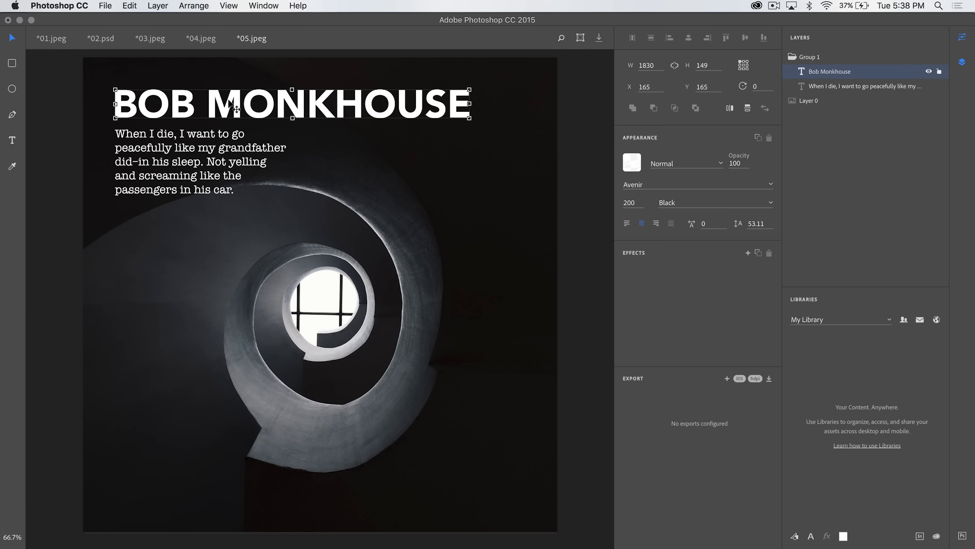
{"action": "left_click", "coordinate": [176, 144]}
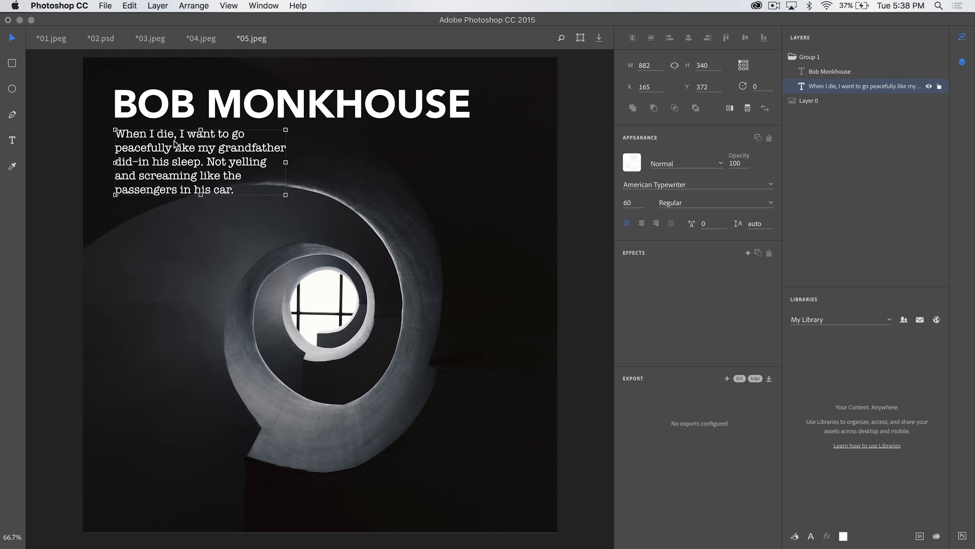
{"action": "double_click", "coordinate": [199, 145]}
{"action": "left_click_drag", "start_coordinate": [174, 147], "coordinate": [234, 190]}
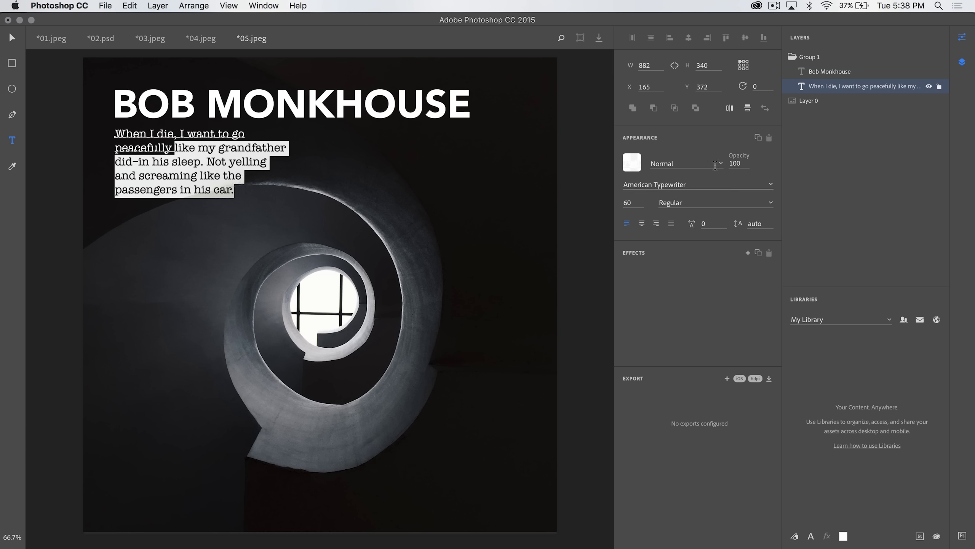
{"action": "key", "text": "Escape"}
{"action": "double_click", "coordinate": [248, 109]}
{"action": "left_click_drag", "start_coordinate": [243, 104], "coordinate": [396, 104]}
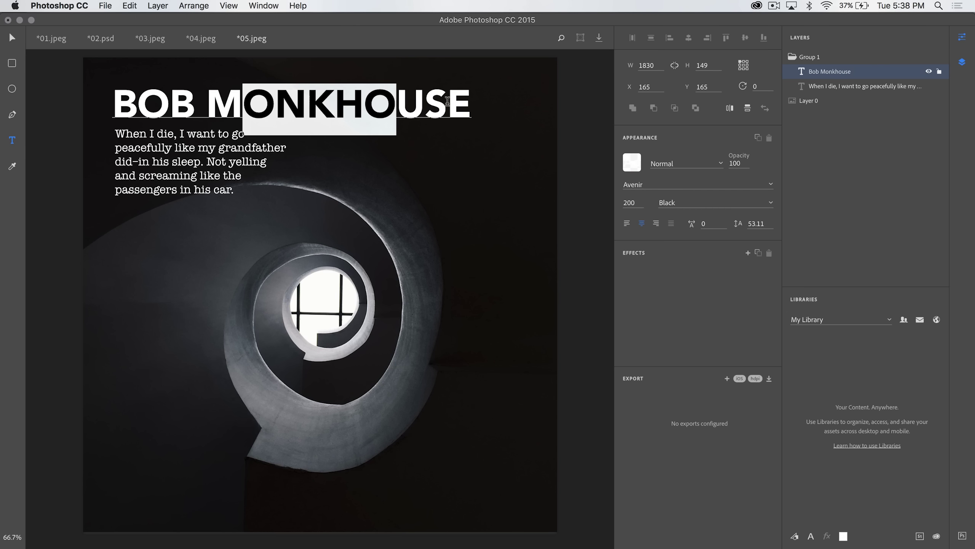
{"action": "key", "text": "Escape"}
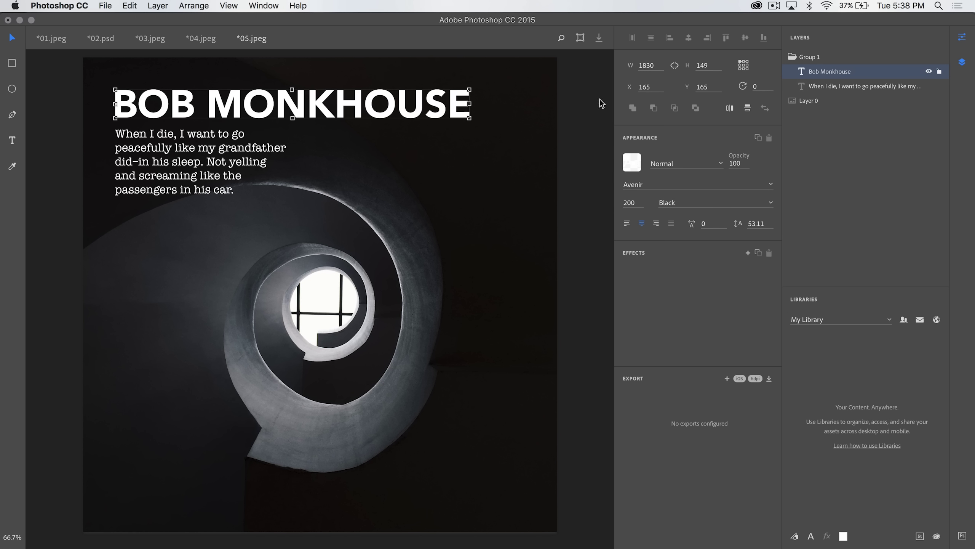
- Select Layer 0, collapse Group 1, and choose Return to Standard Photoshop from Window
{"action": "left_click", "coordinate": [524, 158]}
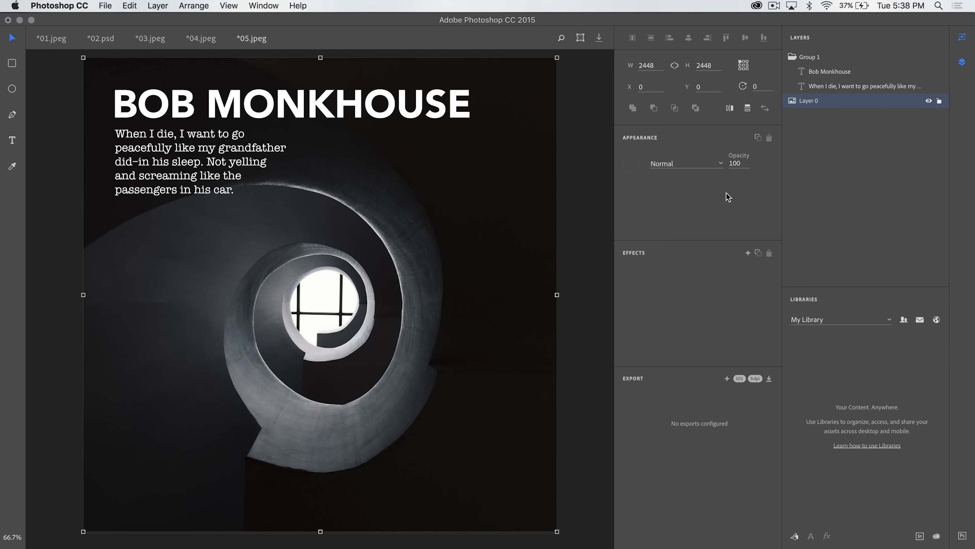
{"action": "left_click", "coordinate": [790, 58]}
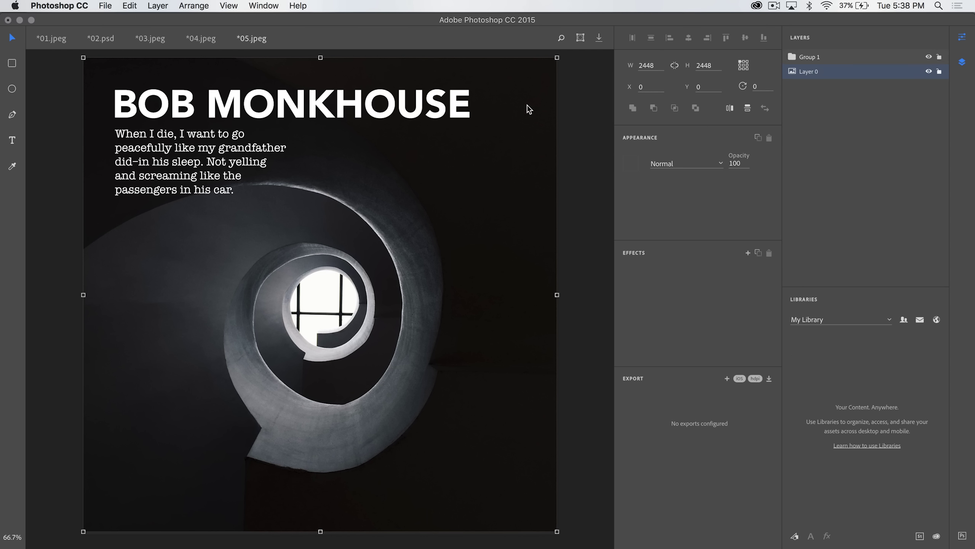
{"action": "left_click", "coordinate": [159, 6]}
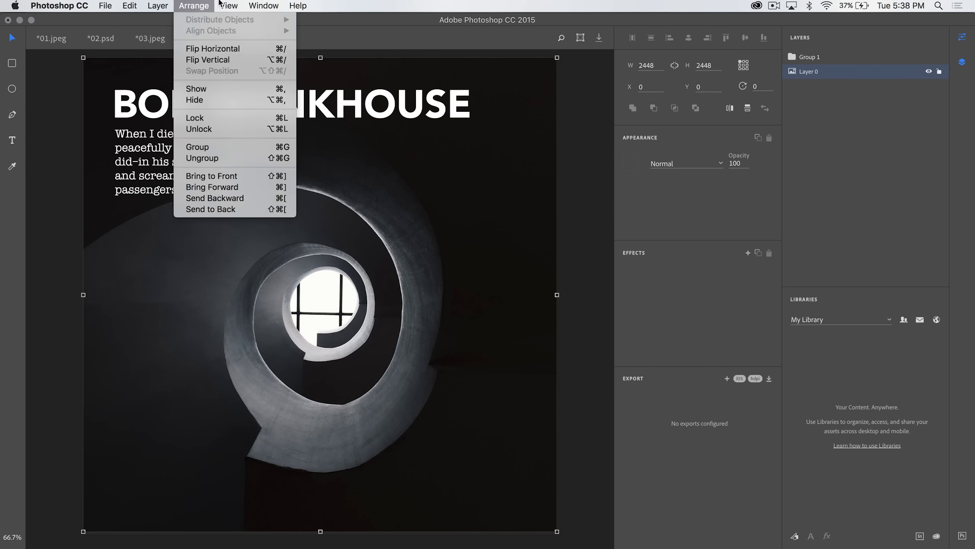
{"action": "mouse_move", "coordinate": [259, 5]}
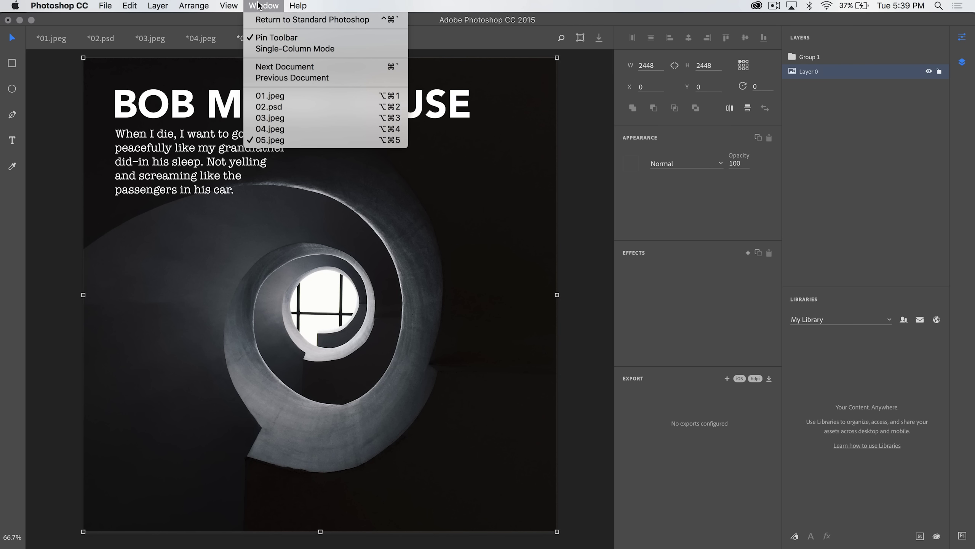
{"action": "left_click", "coordinate": [267, 19]}
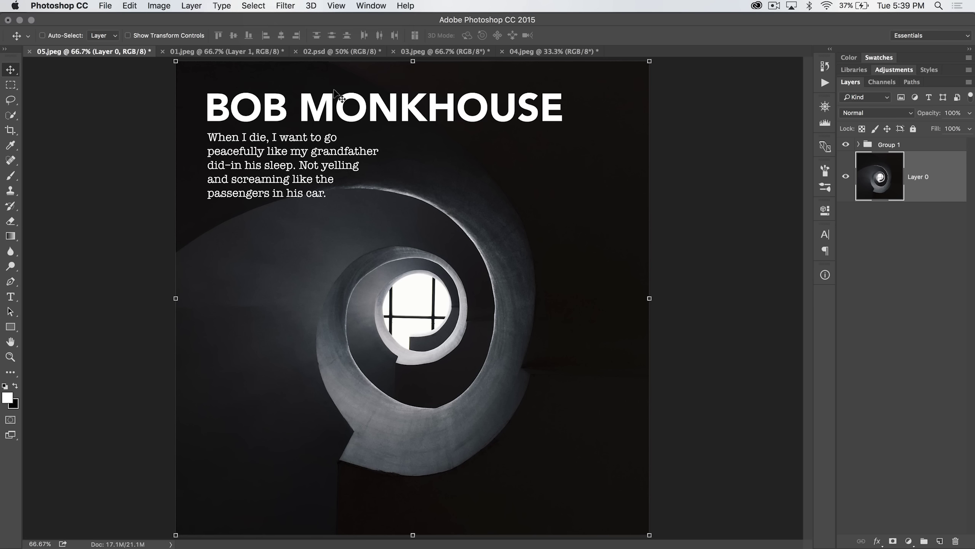
- Switch back to Design Space (Preview) from the Window menu
{"action": "left_click", "coordinate": [371, 6]}
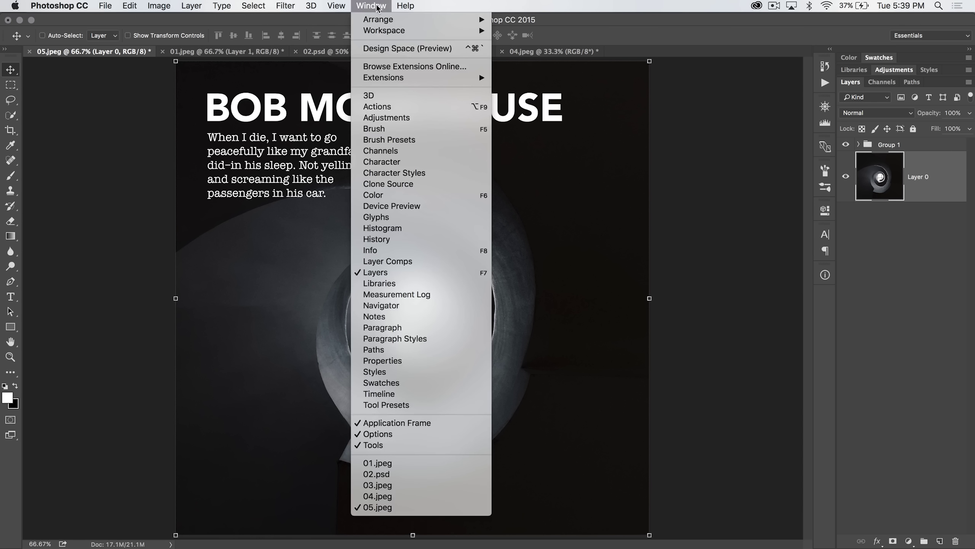
{"action": "left_click", "coordinate": [388, 51]}
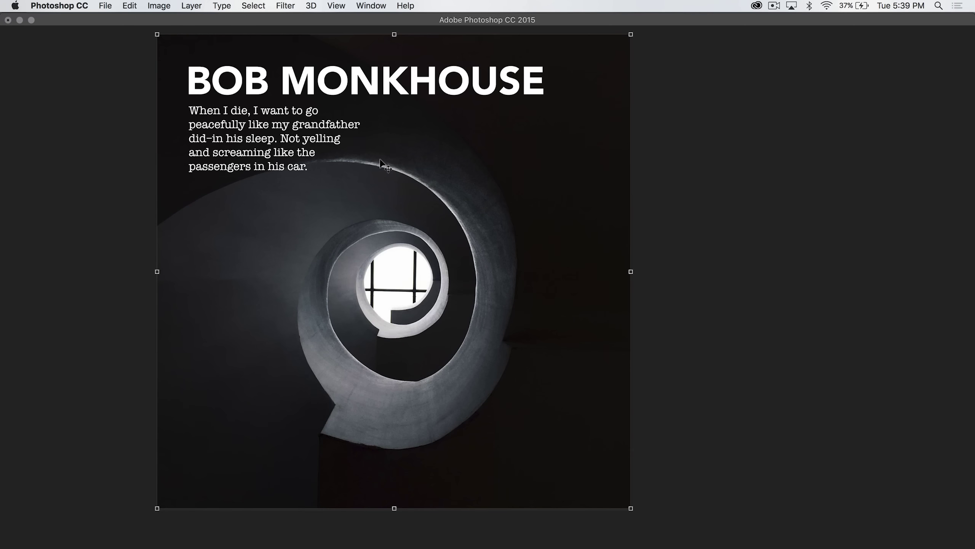